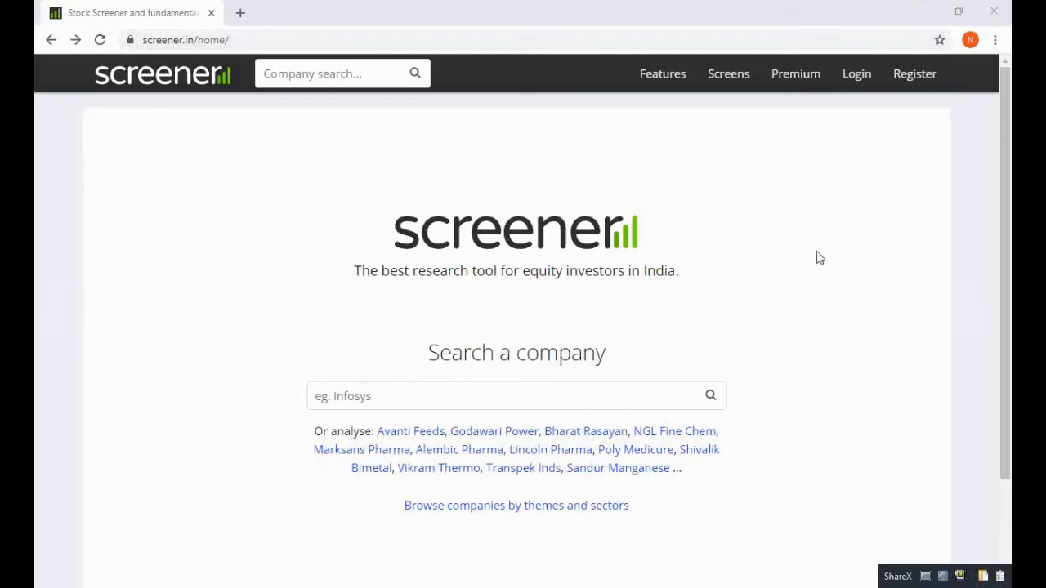
# - Open the account registration, and from the stock screens page start a new stock screen with a blank query
pyautogui.click(915, 76)
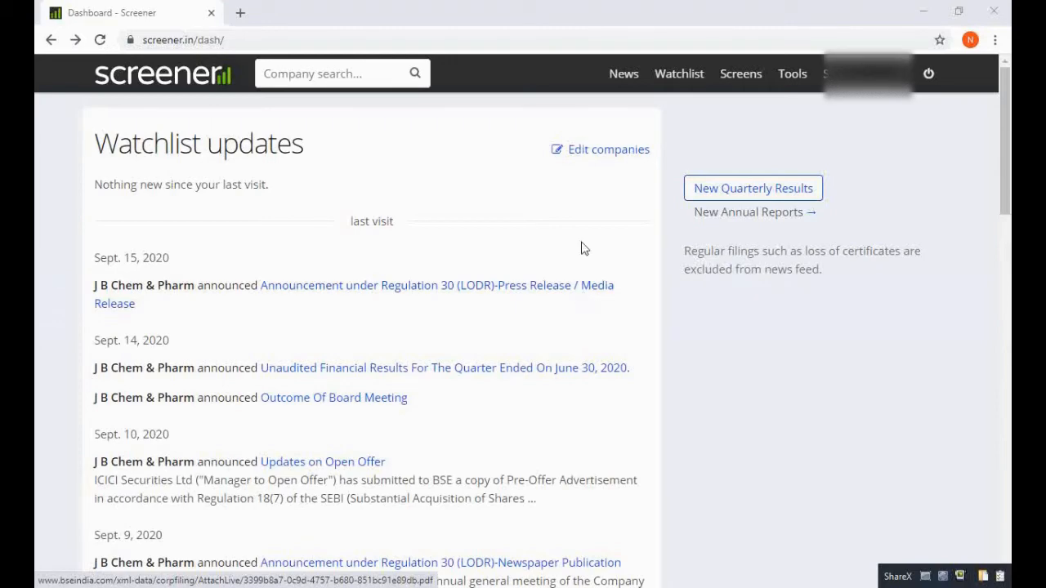
pyautogui.click(746, 79)
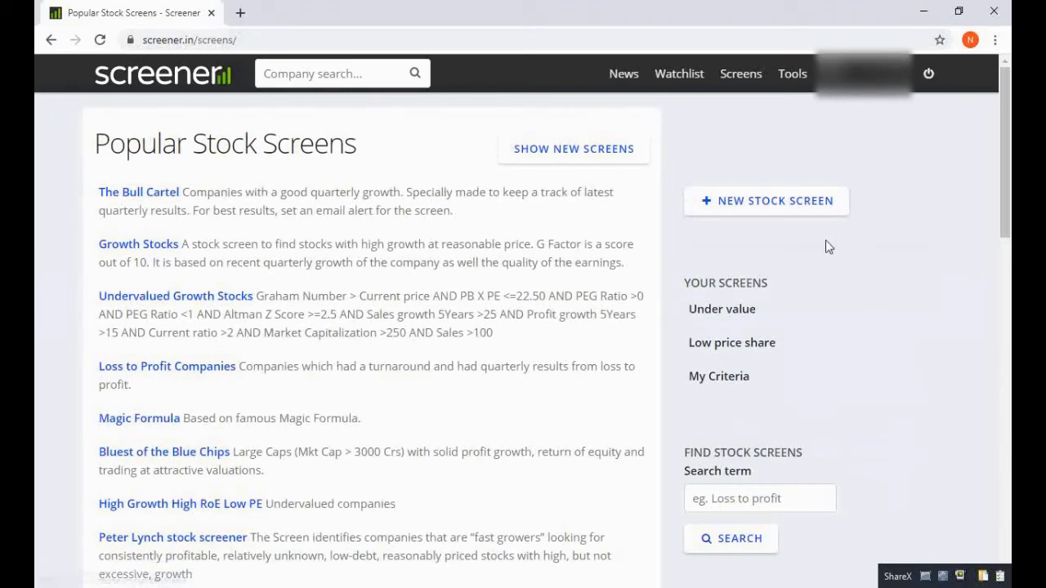
pyautogui.click(765, 210)
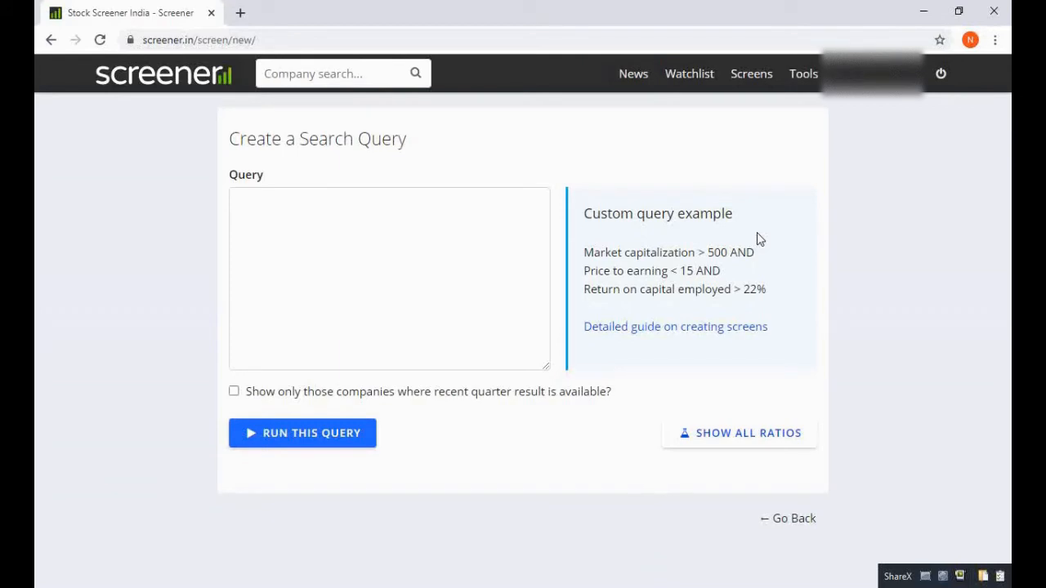
# - Enter the first query condition, Sales growth 5Years >=15, followed by AND and a new line
pyautogui.click(260, 209)
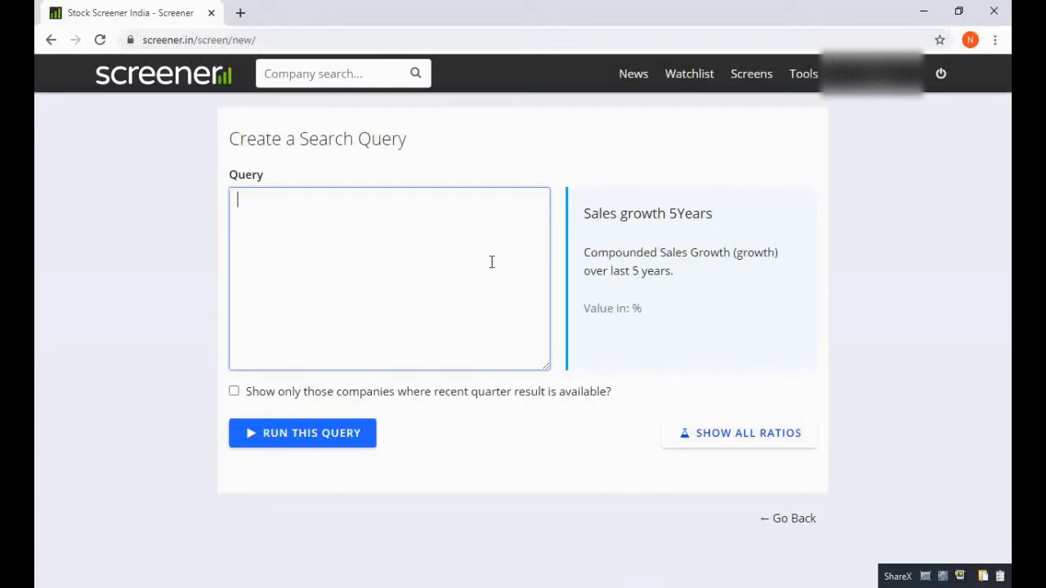
pyautogui.write('sales growth')
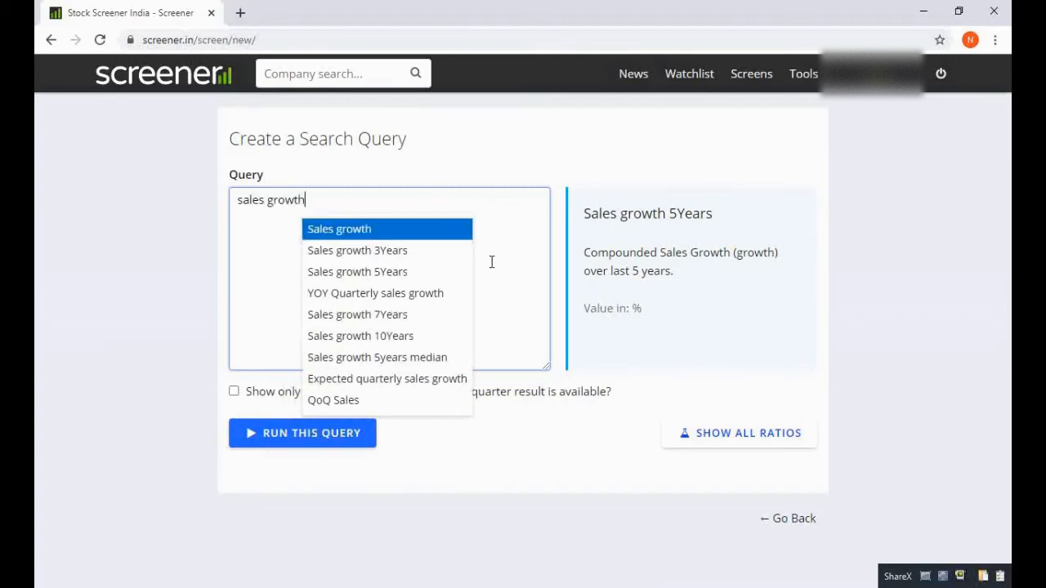
pyautogui.click(384, 271)
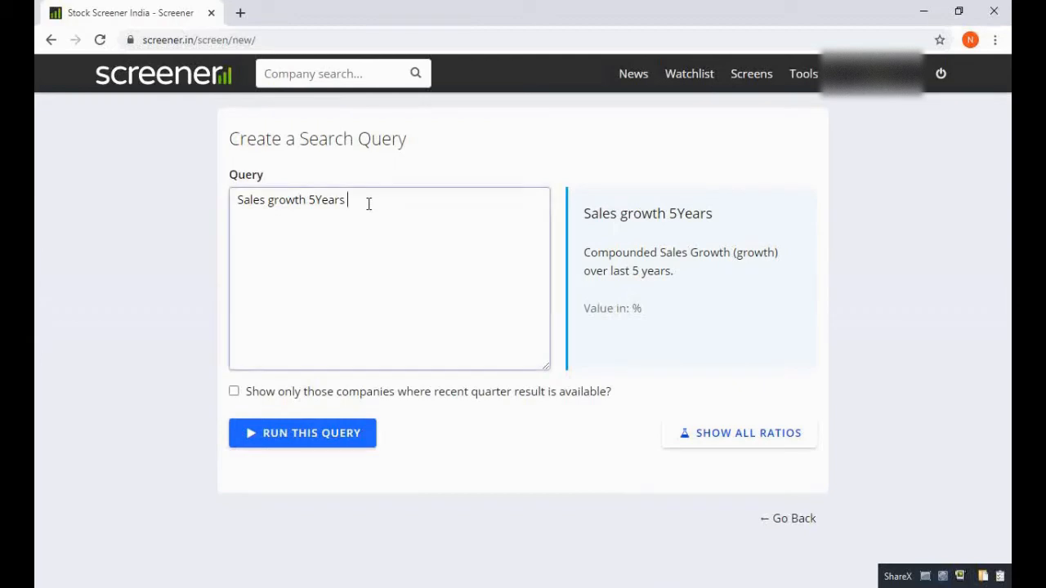
pyautogui.write('>=15')
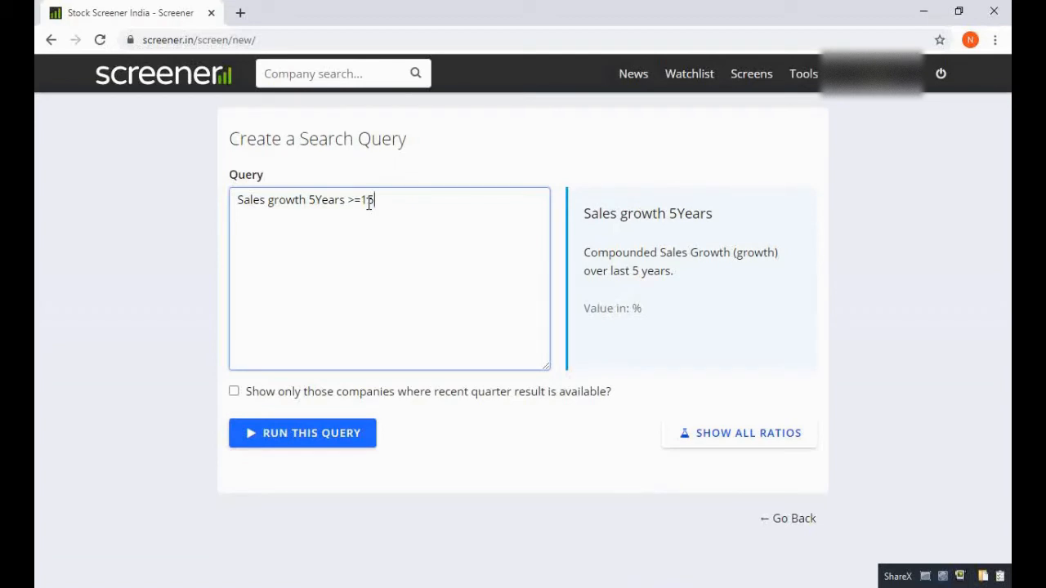
pyautogui.write(' AND')
pyautogui.press('Return')
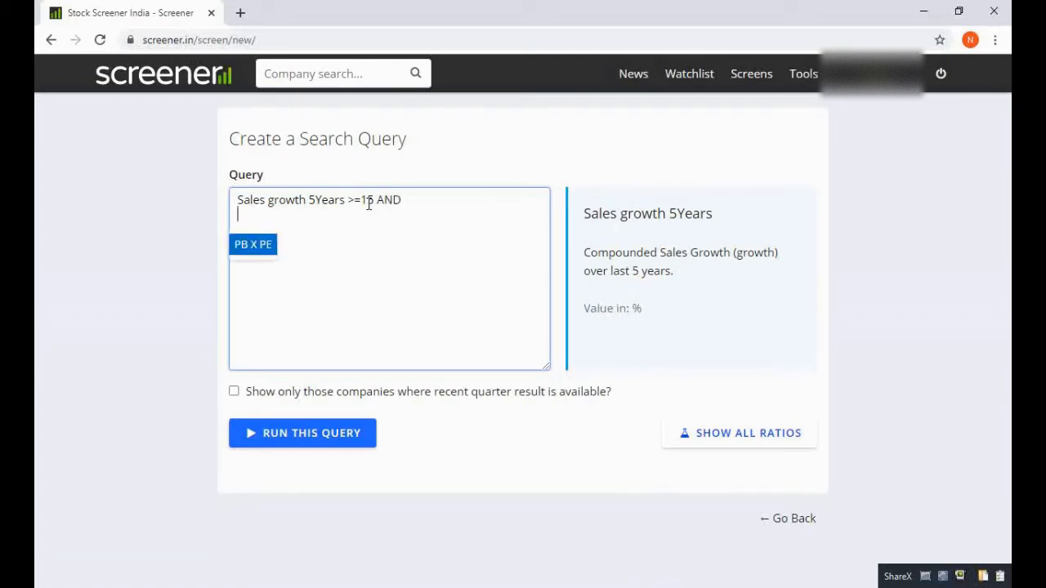
# - Add the condition Profit growth 5Years >=10 to the query, followed by AND and a new line
pyautogui.write('profit')
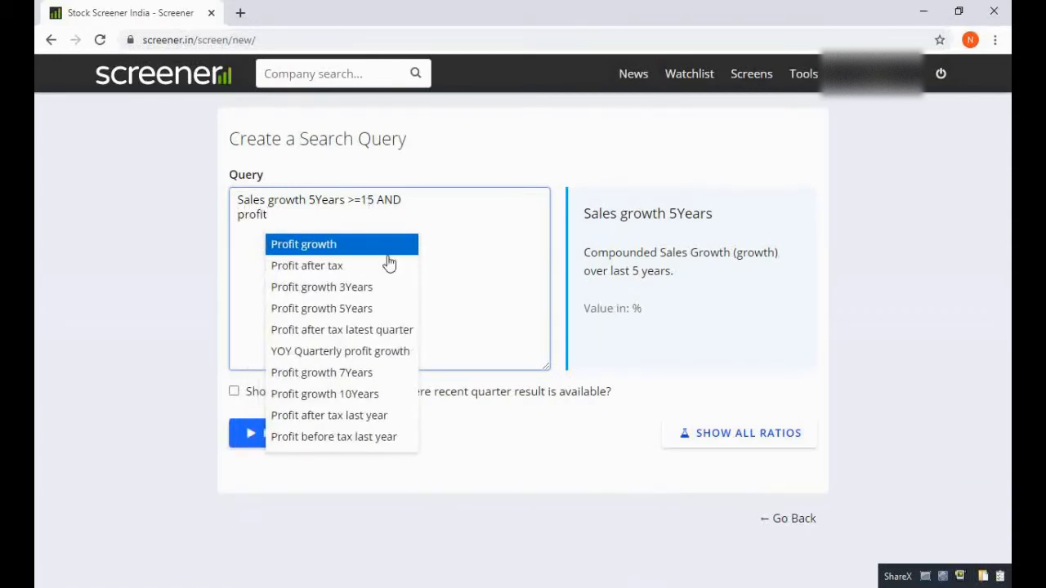
pyautogui.click(369, 308)
pyautogui.click(365, 218)
pyautogui.write('>=10')
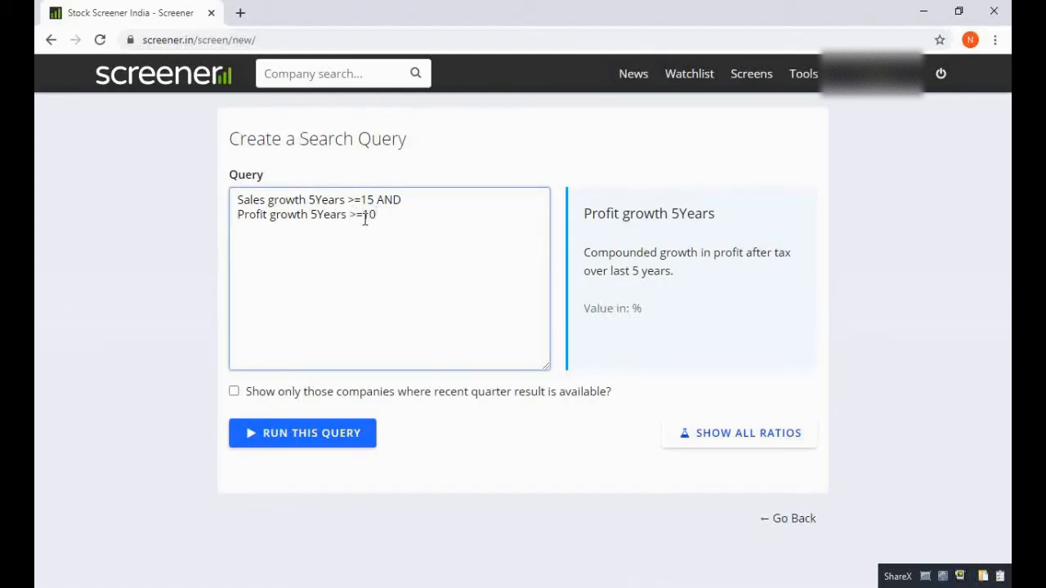
pyautogui.write(' and')
pyautogui.press('Return')
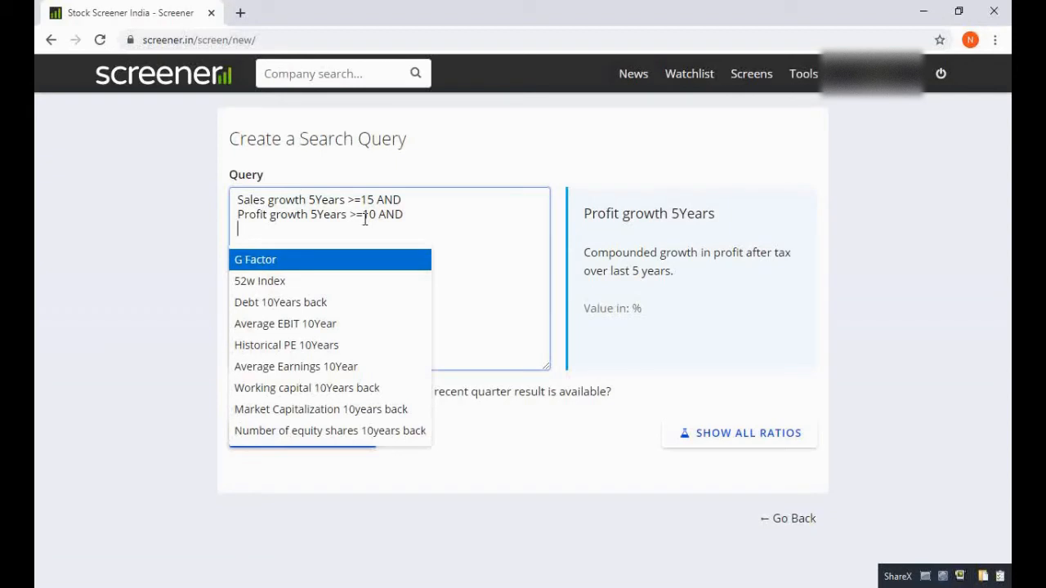
# - Add the operating margin condition OPM >=10 to the query, followed by AND and a new line
pyautogui.write('opm')
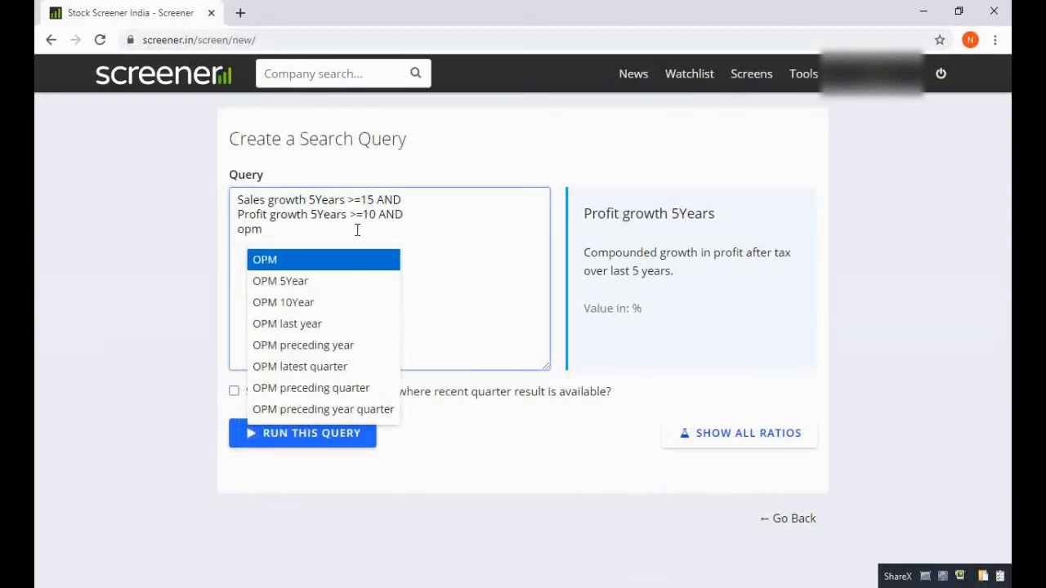
pyautogui.click(306, 258)
pyautogui.click(299, 230)
pyautogui.write('>=10 AND')
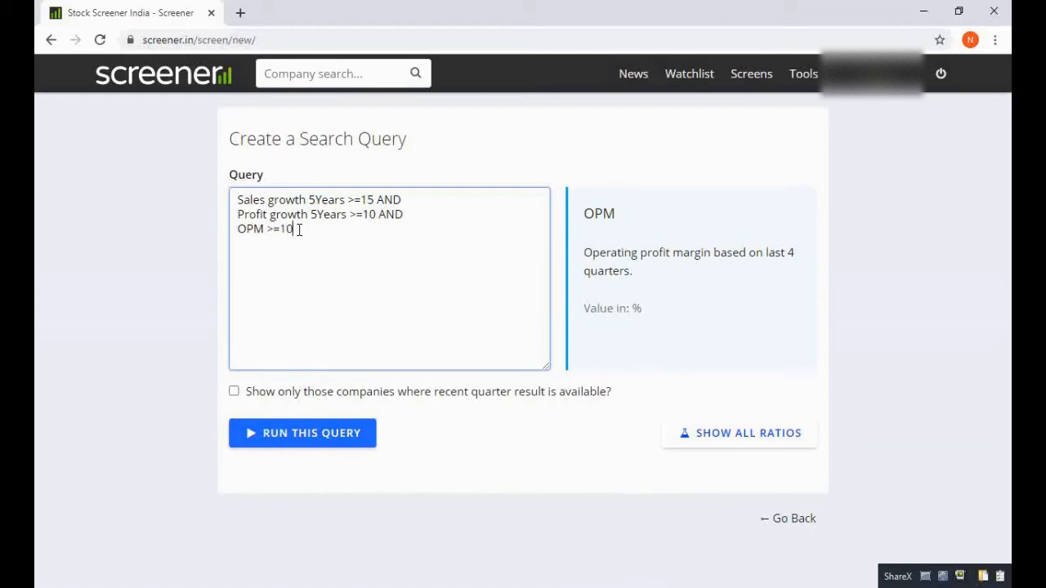
pyautogui.press('Return')
# - Add the condition Net Profit margin >=8 to the query, followed by AND and a new line
pyautogui.write('net pr')
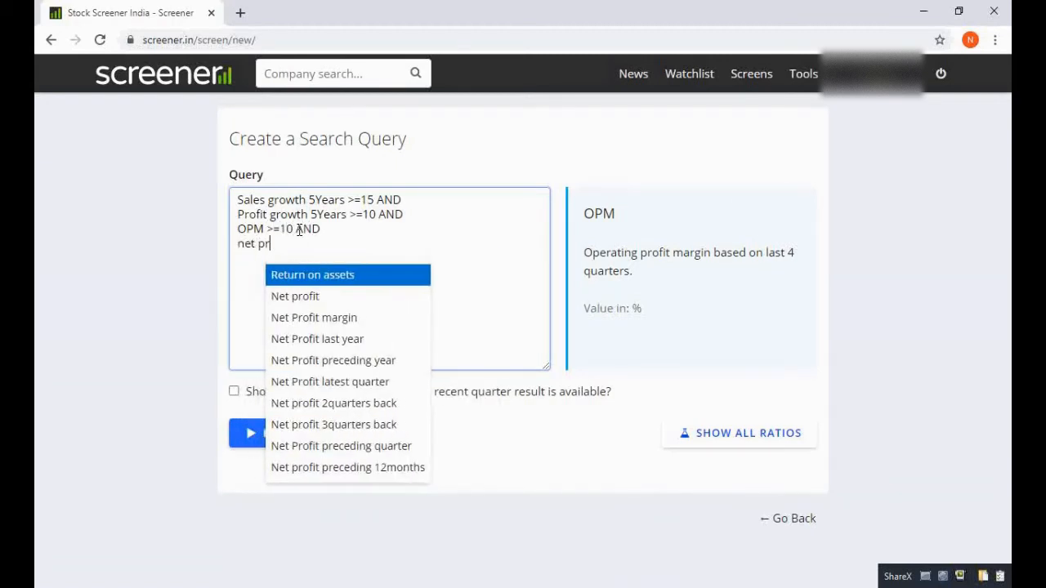
pyautogui.write('ofit')
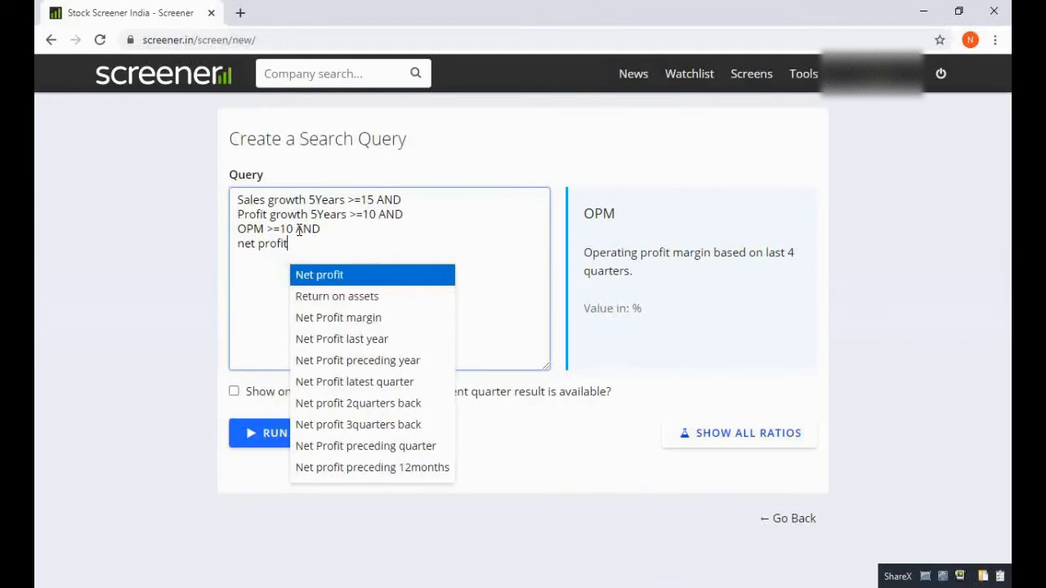
pyautogui.click(386, 320)
pyautogui.click(350, 245)
pyautogui.write('>')
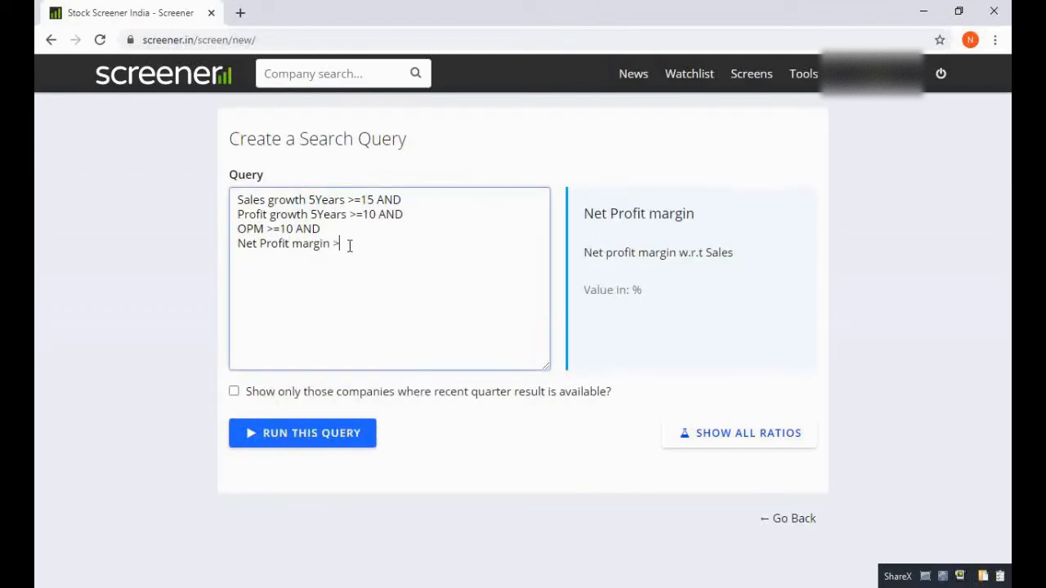
pyautogui.write('=8 AND')
pyautogui.press('Return')
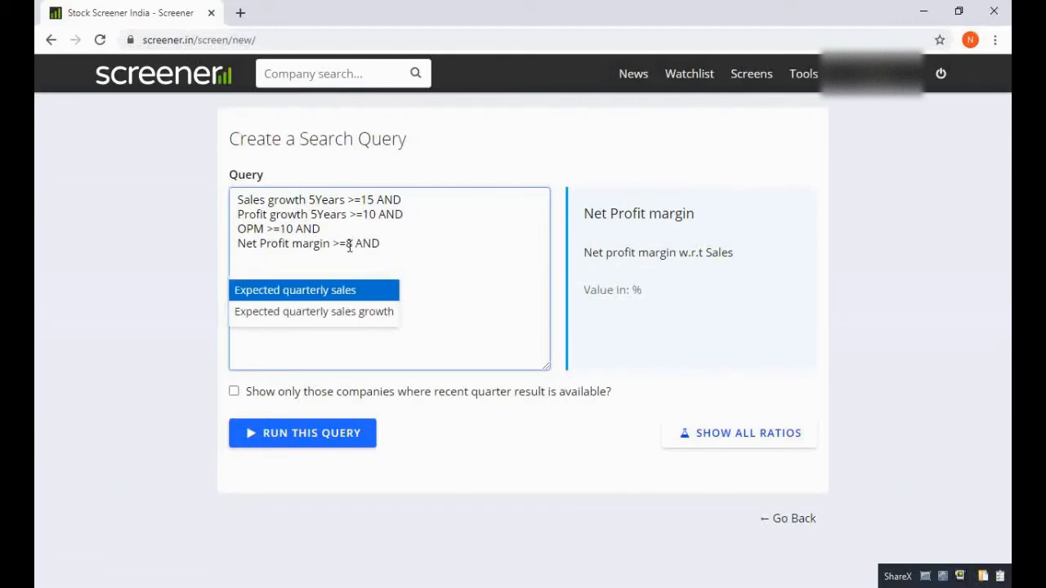
# - Add the condition Interest Coverage Ratio >=3 to the query, followed by AND and a new line
pyautogui.write('intere')
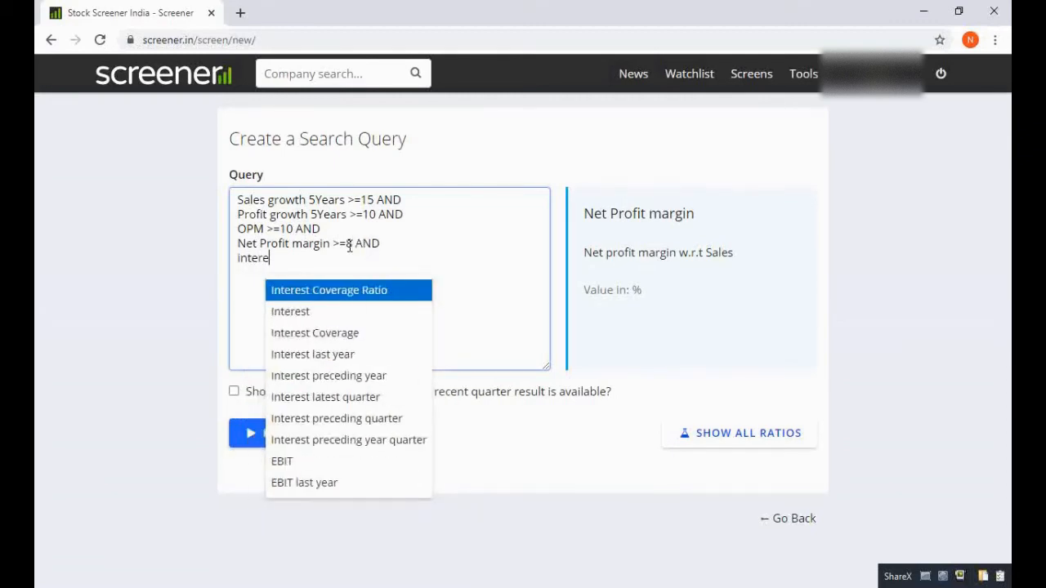
pyautogui.click(349, 288)
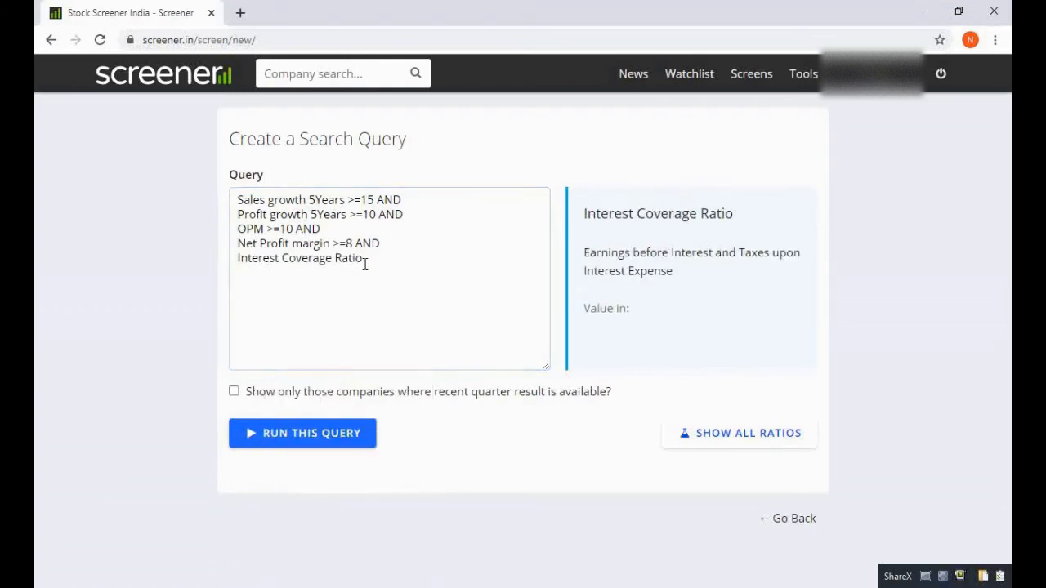
pyautogui.write('>=3 AND')
pyautogui.press('Return')
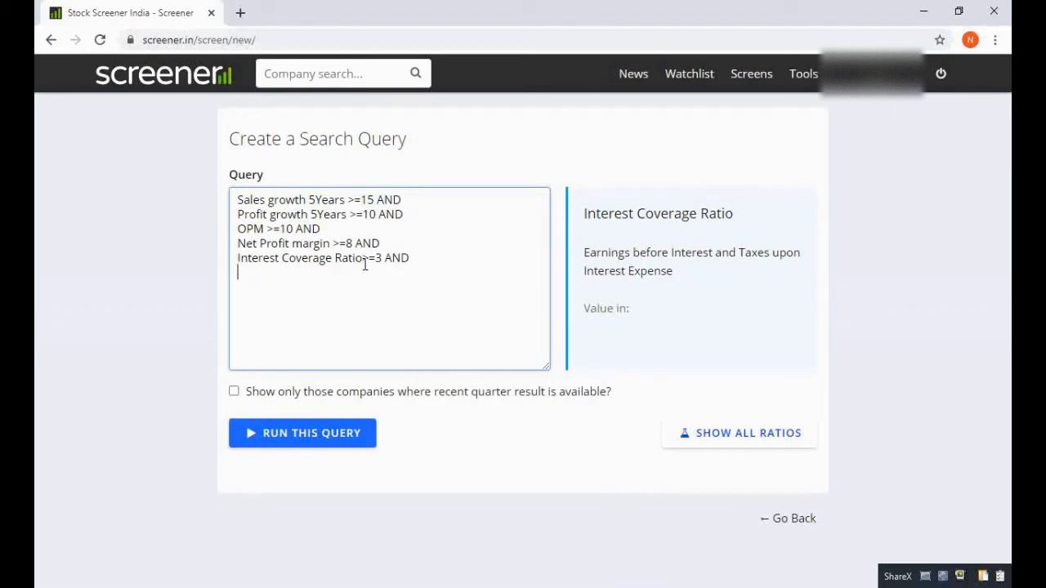
# - Add the condition Debt to equity <=0.5 to the query, followed by AND and a new line
pyautogui.write('debt')
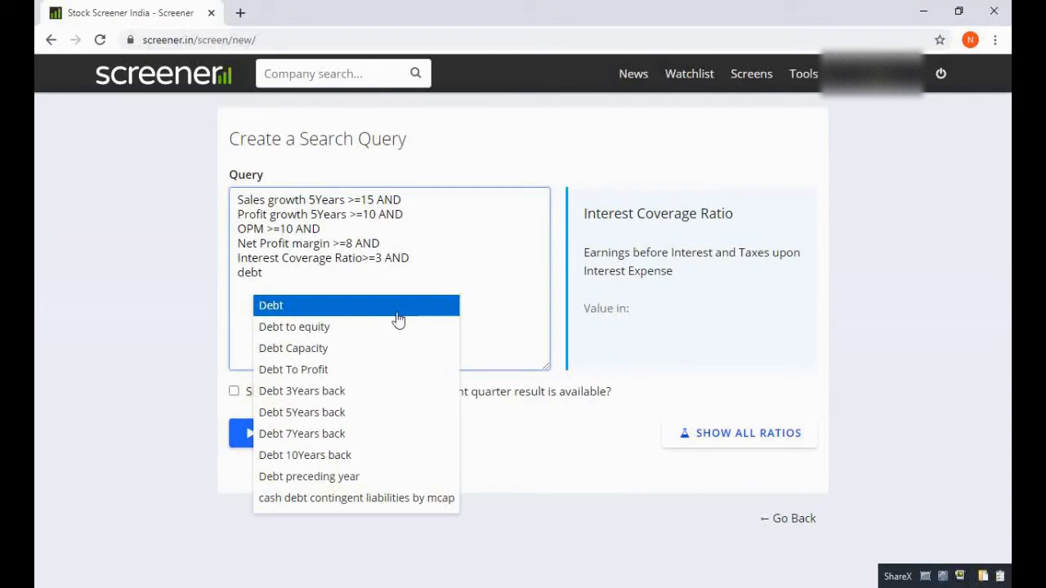
pyautogui.click(351, 327)
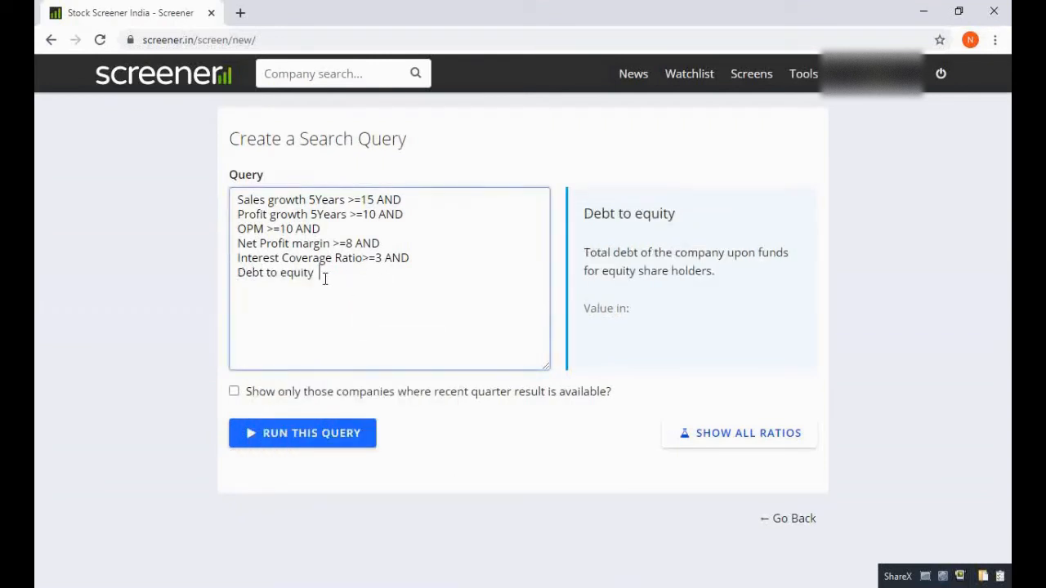
pyautogui.write('<=0.5 a')
pyautogui.press('Return')
# - Add the condition Current ratio >=1.5 to the query, followed by AND and a new line
pyautogui.write('current')
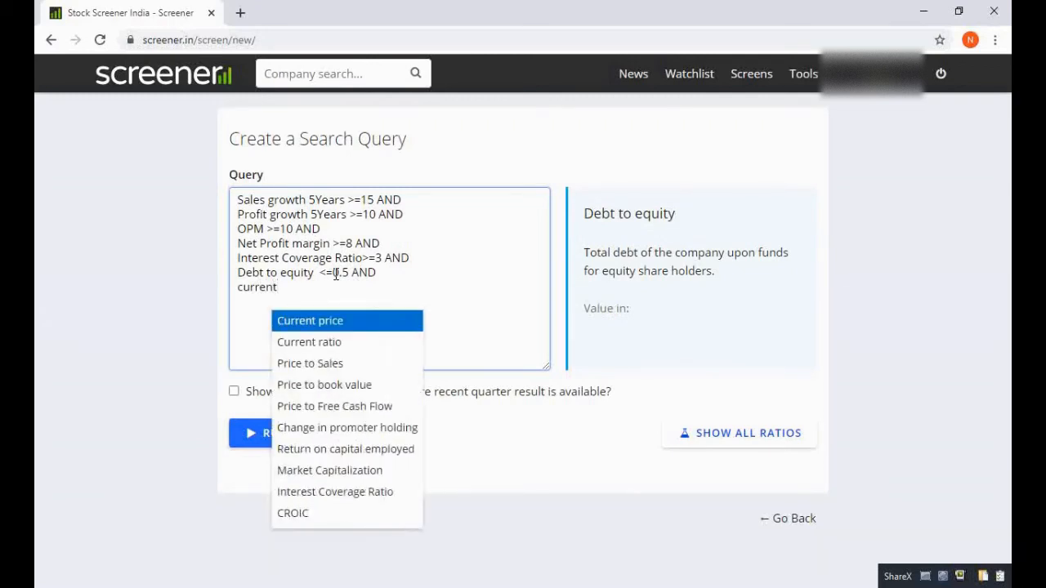
pyautogui.click(330, 343)
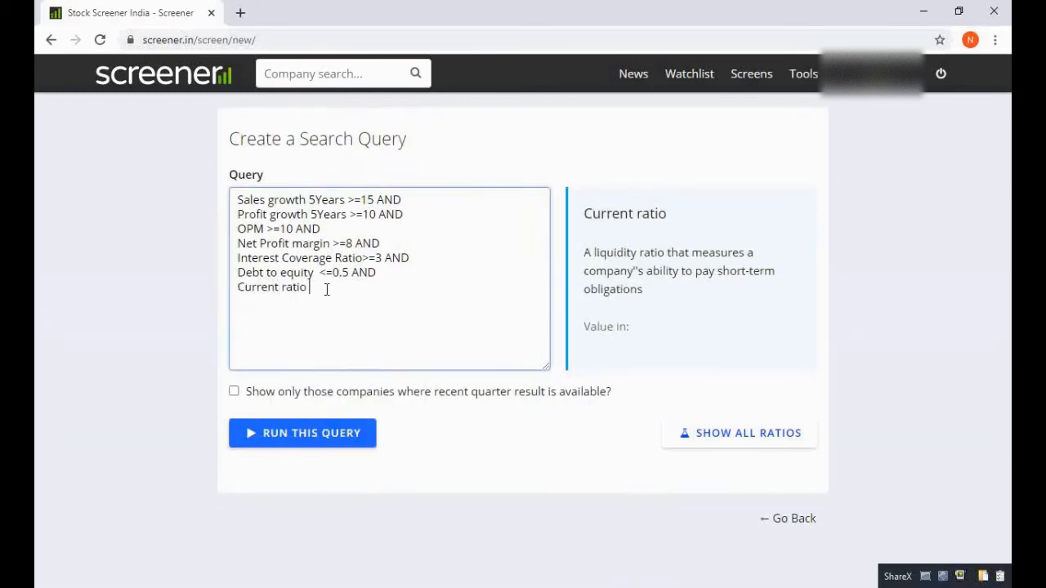
pyautogui.write('>=1.5 AND')
pyautogui.press('Return')
# - Add the condition Market Capitalization >=25 to the query, followed by AND and a new line
pyautogui.write('market ca')
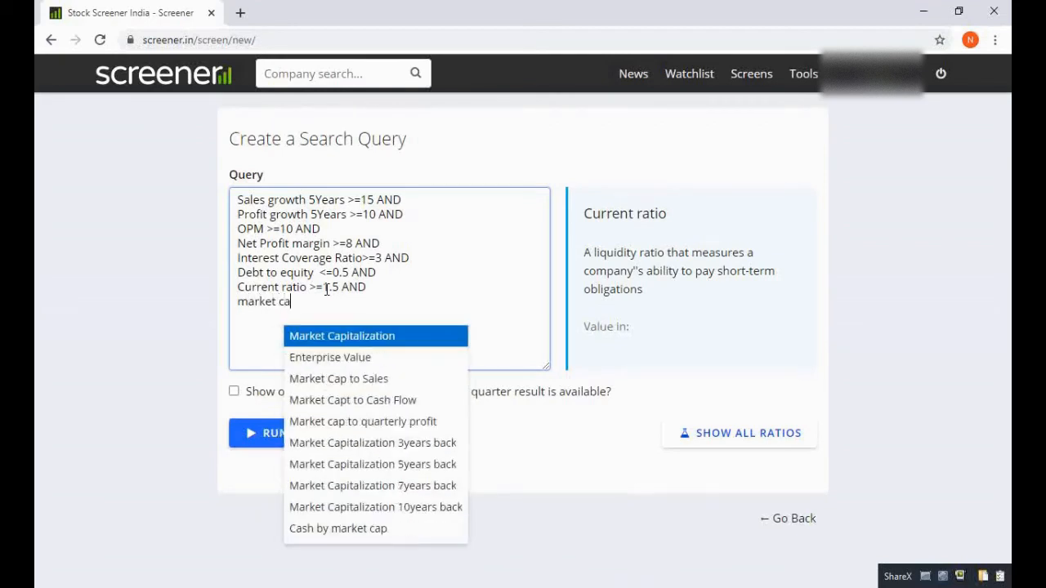
pyautogui.click(347, 335)
pyautogui.click(351, 305)
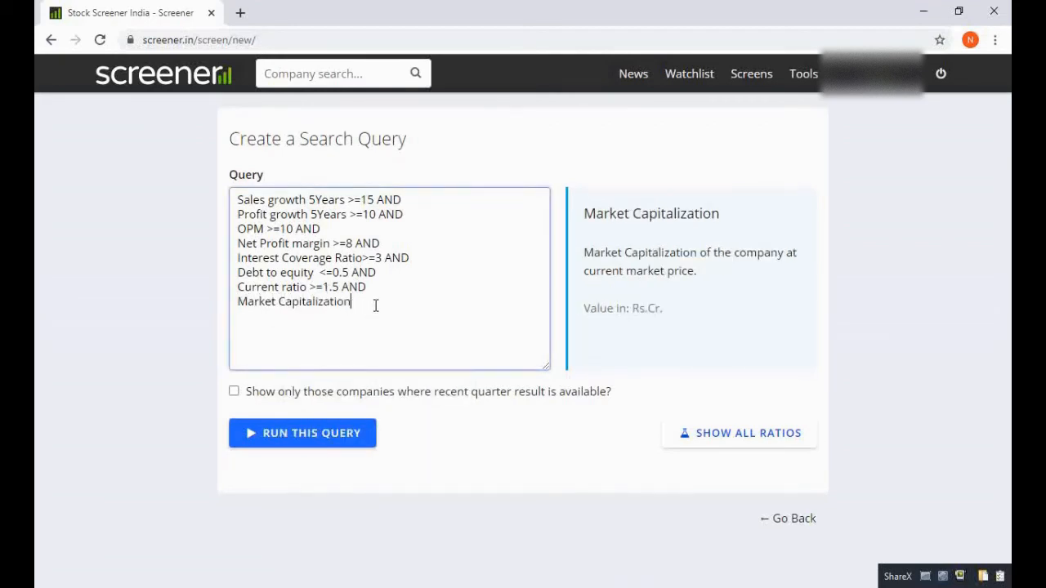
pyautogui.write('>=25 AND')
pyautogui.press('Return')
# - Add the condition Price to Earning <=20 to the query, followed by AND and a new line
pyautogui.write('price')
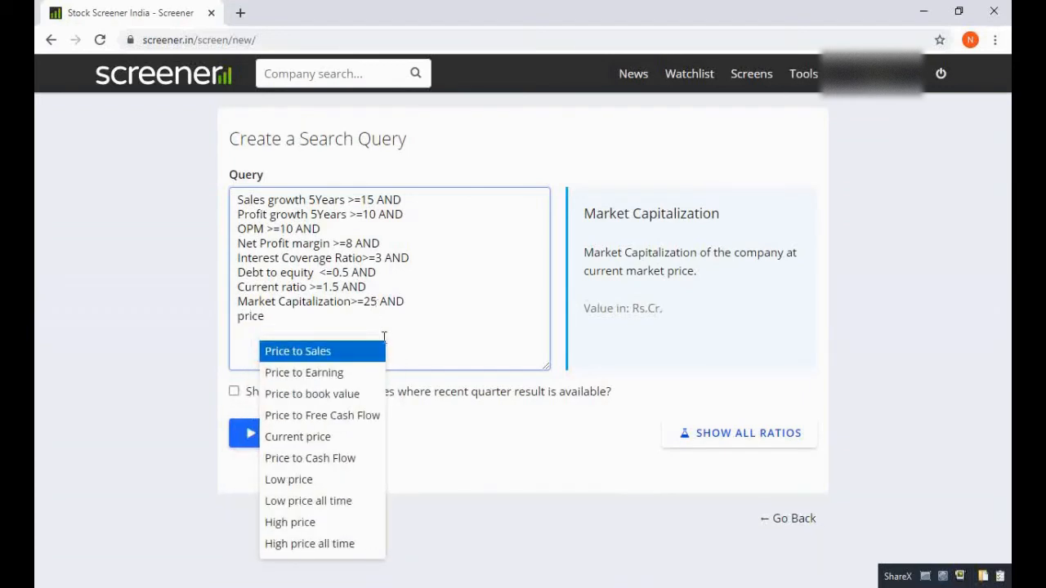
pyautogui.click(322, 373)
pyautogui.write('<=20')
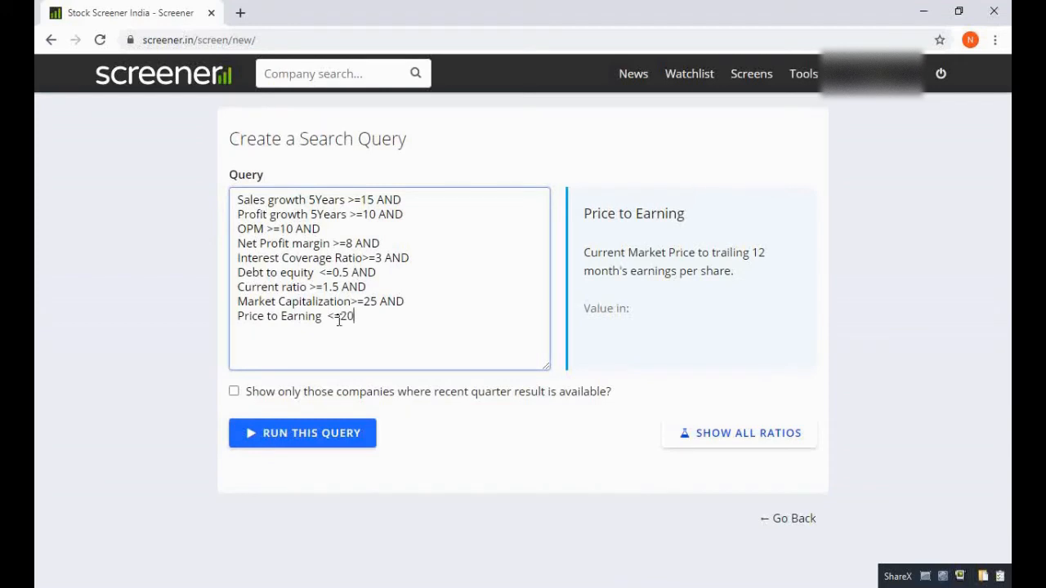
pyautogui.write(' AND')
pyautogui.press('Return')
# - Add the condition Price to book value <=1.5 to the query, followed by AND and a new line
pyautogui.write('price to')
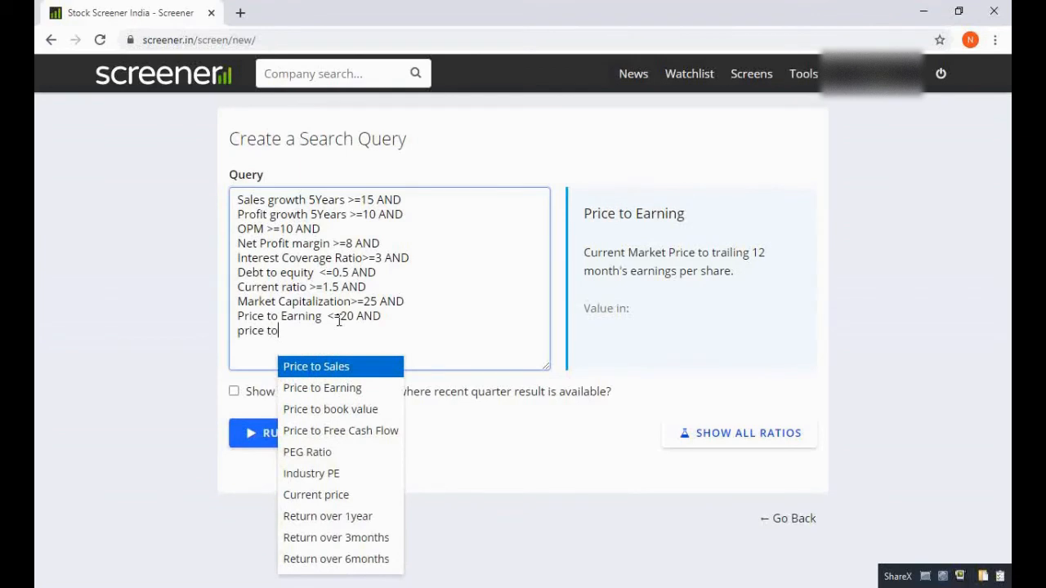
pyautogui.click(353, 408)
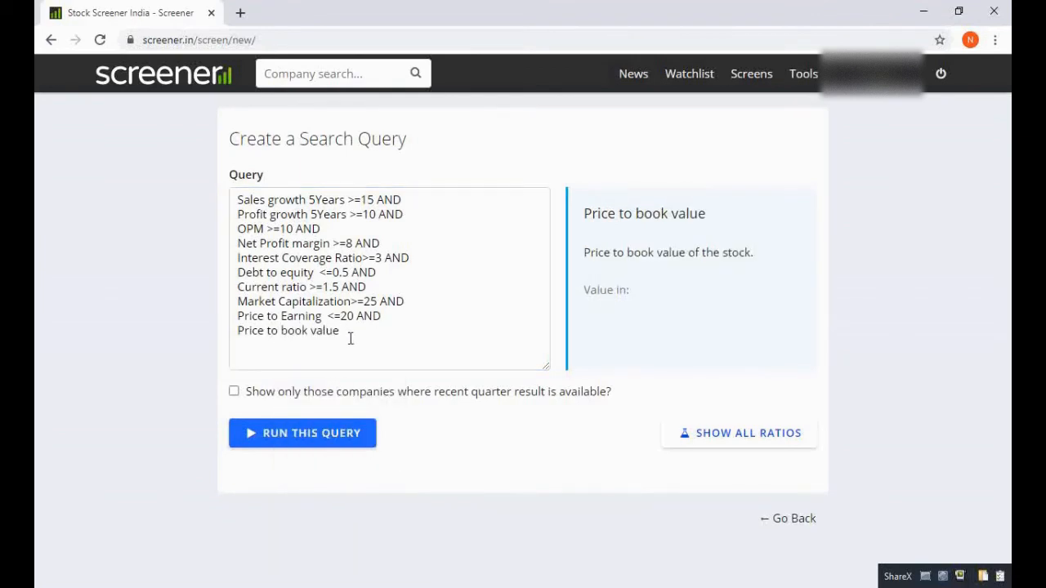
pyautogui.write('<=1')
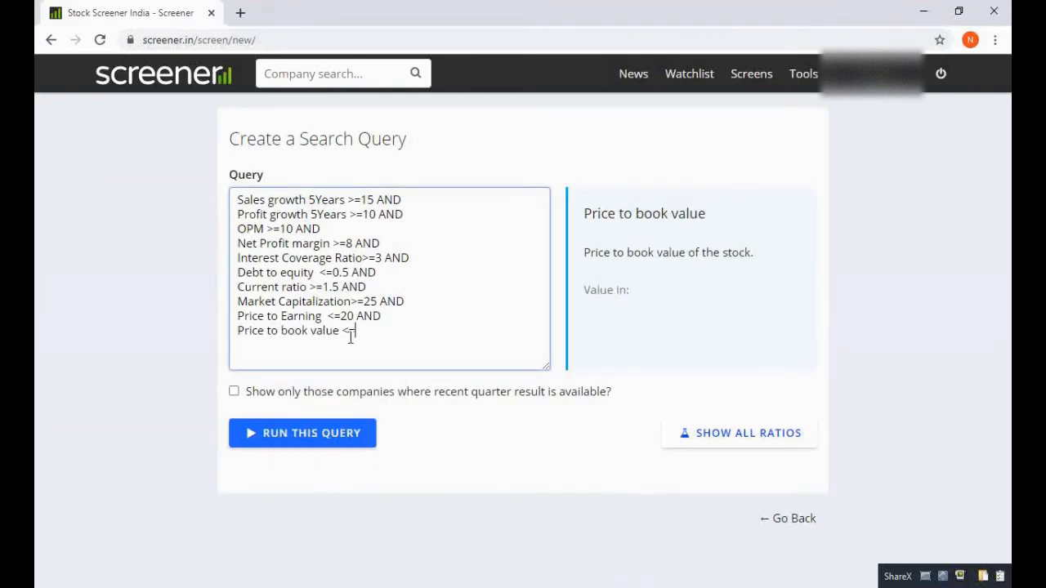
pyautogui.write('.5 AND')
pyautogui.press('Return')
# - Add the condition PEG Ratio <=1 to the query, followed by AND and a new line
pyautogui.write('P')
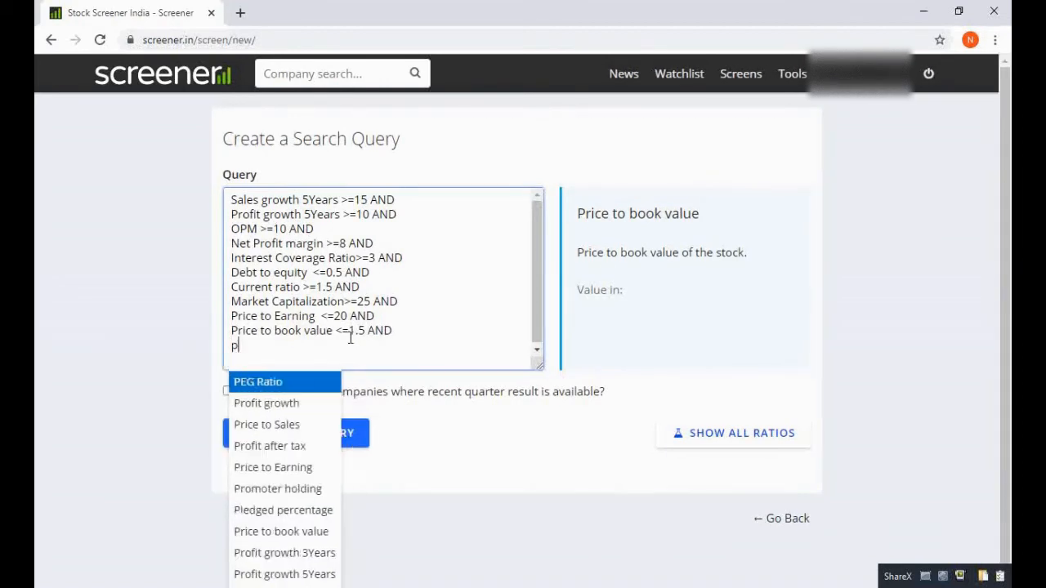
pyautogui.click(294, 381)
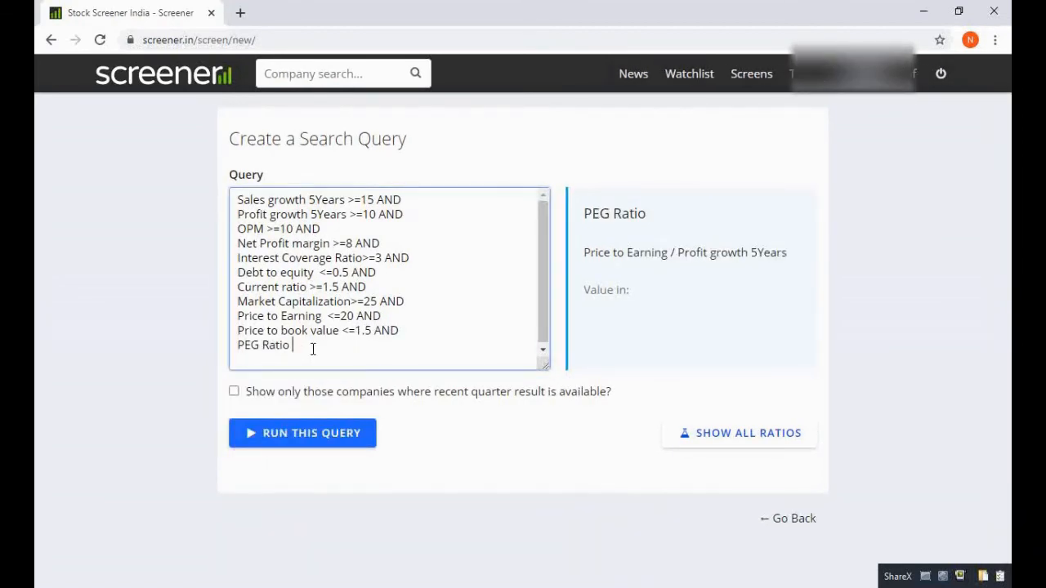
pyautogui.write('<=1 AND')
pyautogui.press('Return')
# - Add the final condition Price to Sales <=1.5 to the query and run the query
pyautogui.write('price')
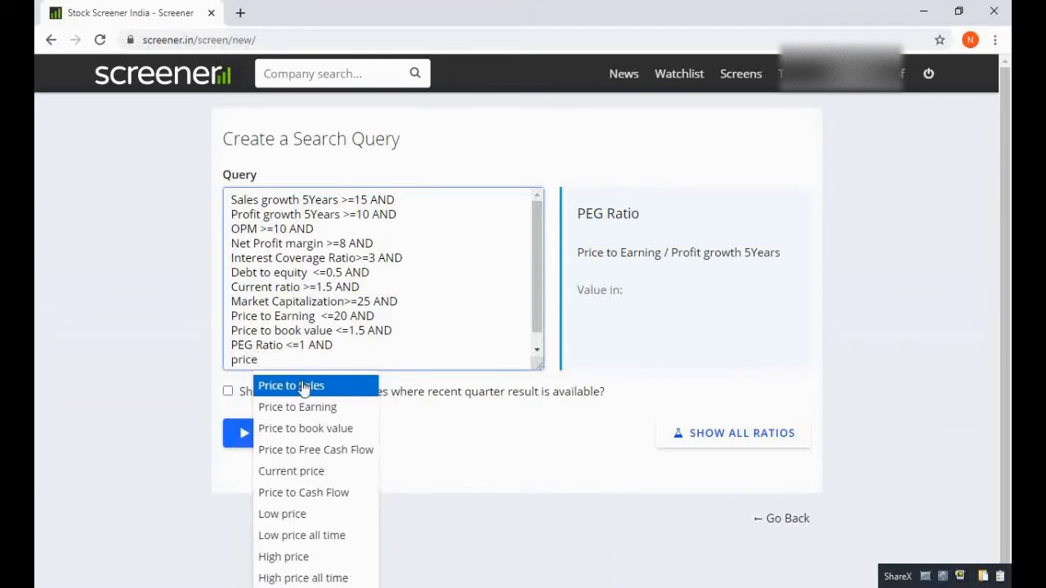
pyautogui.click(304, 389)
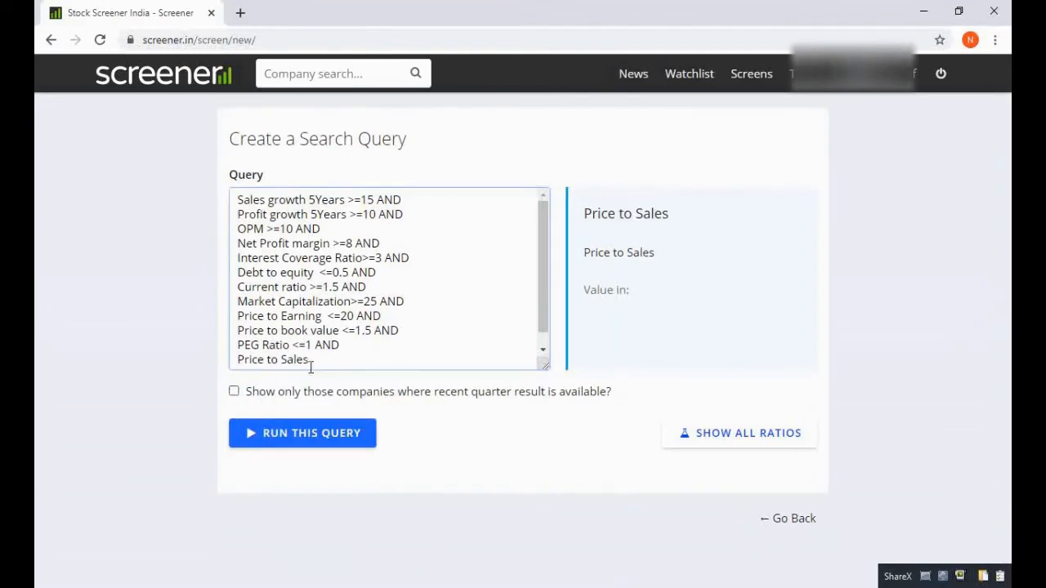
pyautogui.write('<=')
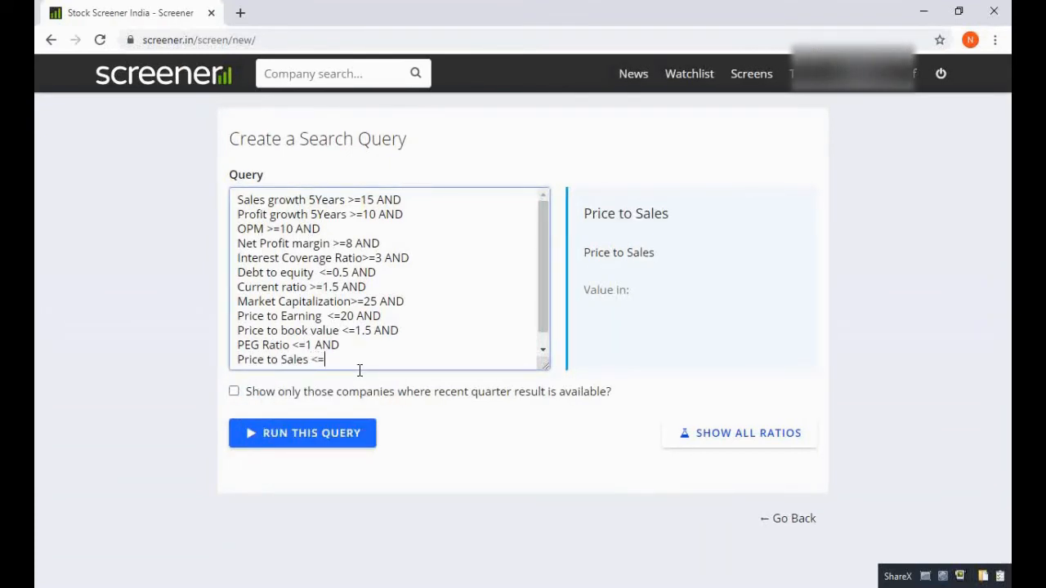
pyautogui.write('1.5')
pyautogui.click(339, 440)
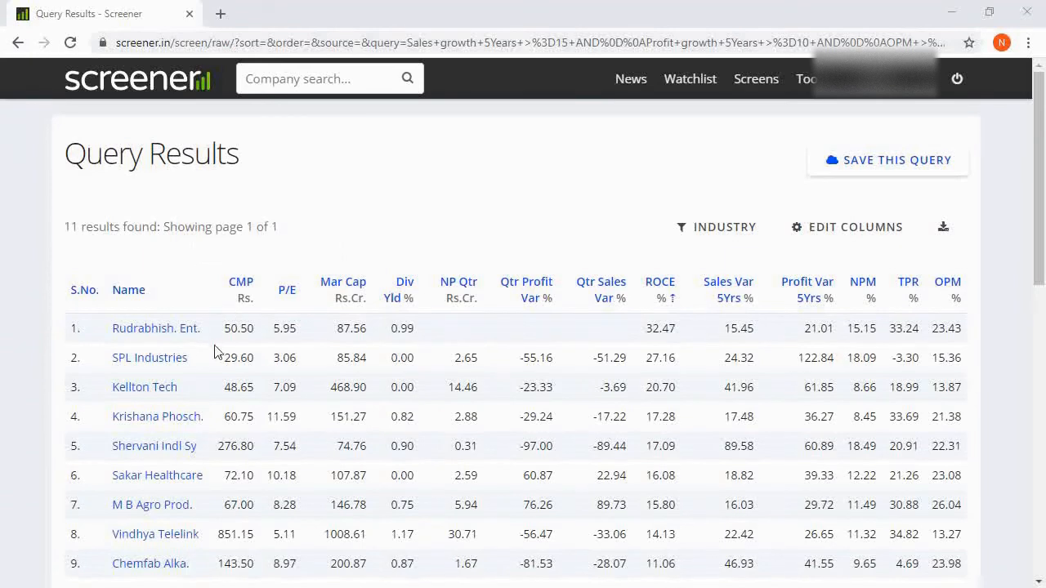
# - Open SPL Industries from the query results, export its data to Excel and close its page
pyautogui.click(147, 368)
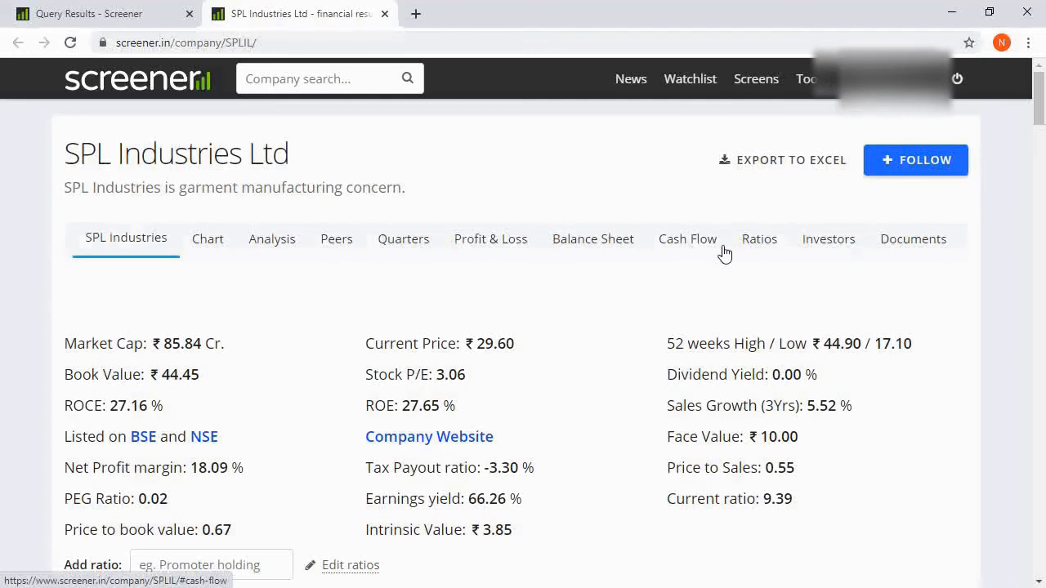
pyautogui.click(801, 169)
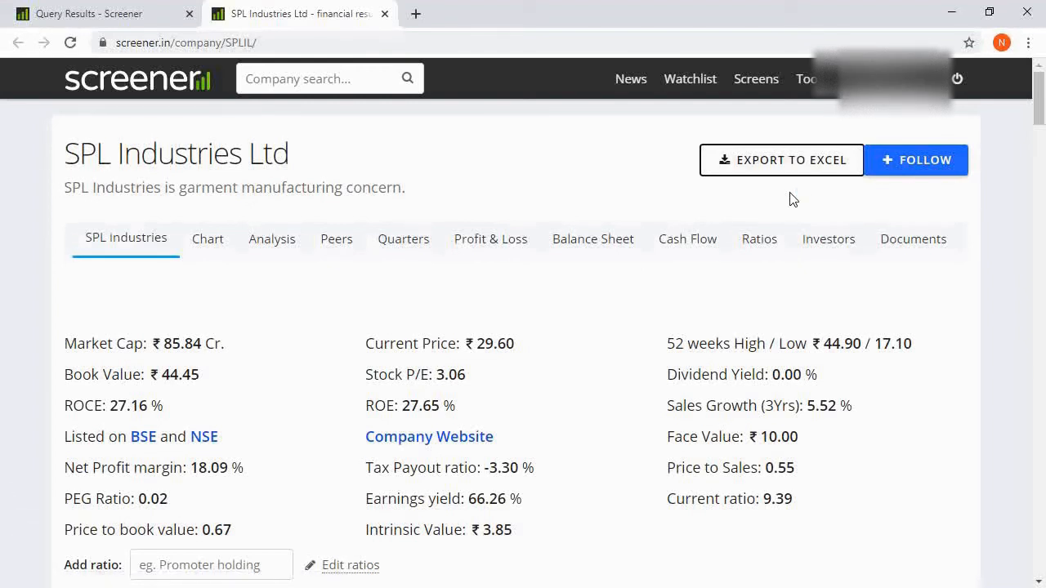
pyautogui.hotkey('ctrl', 'w')
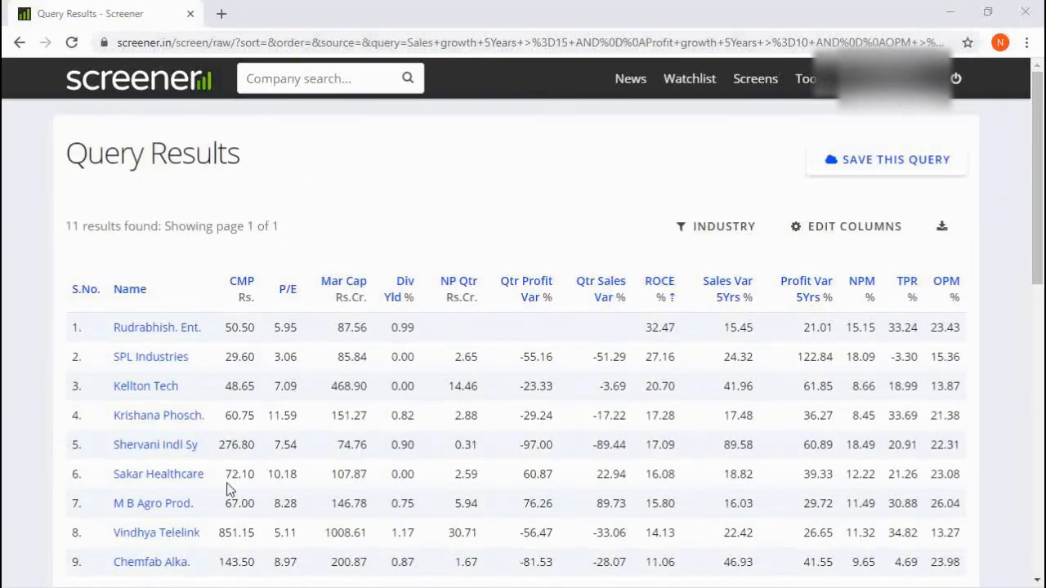
# - Open Vindhya Telelink from the query results and compare its consolidated and standalone Profit & Loss figures, ending on the consolidated view
pyautogui.click(183, 538)
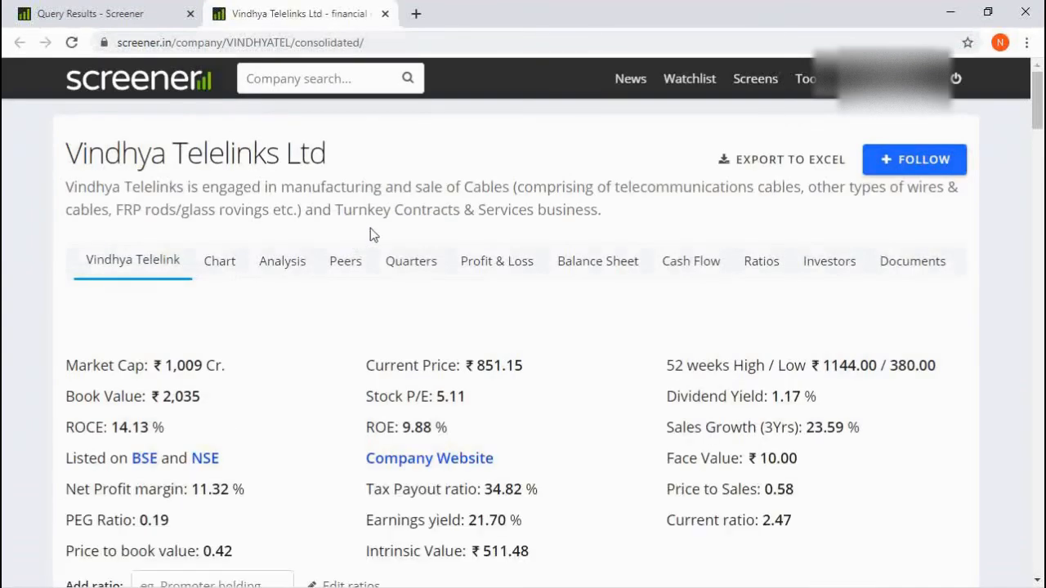
pyautogui.click(509, 270)
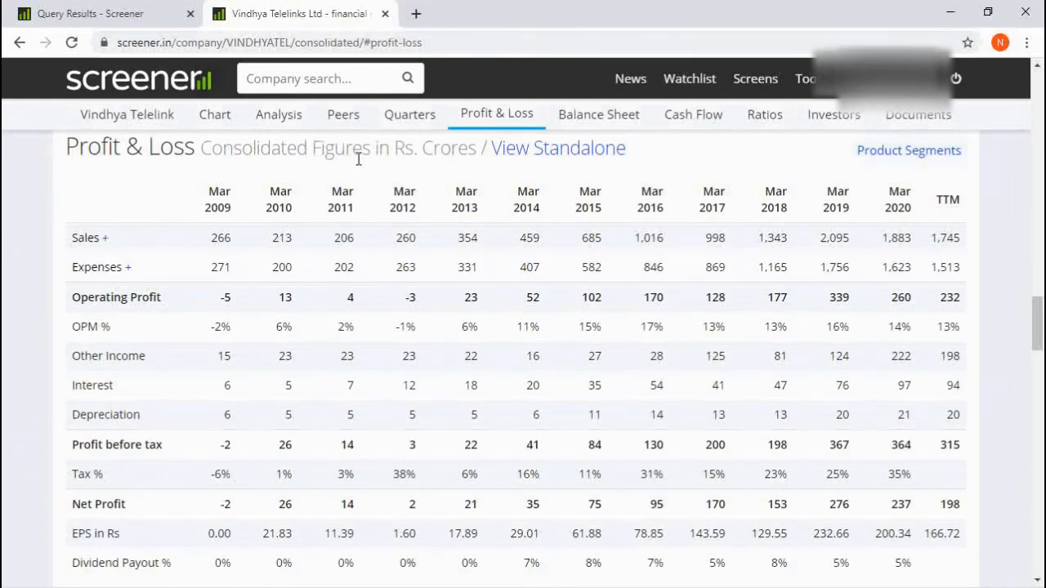
pyautogui.click(579, 154)
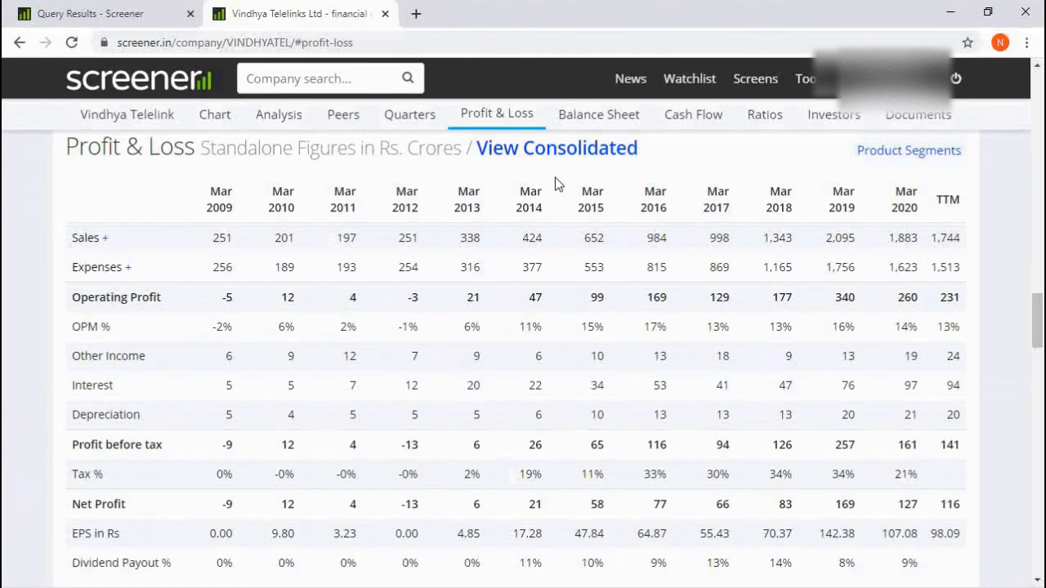
pyautogui.click(582, 154)
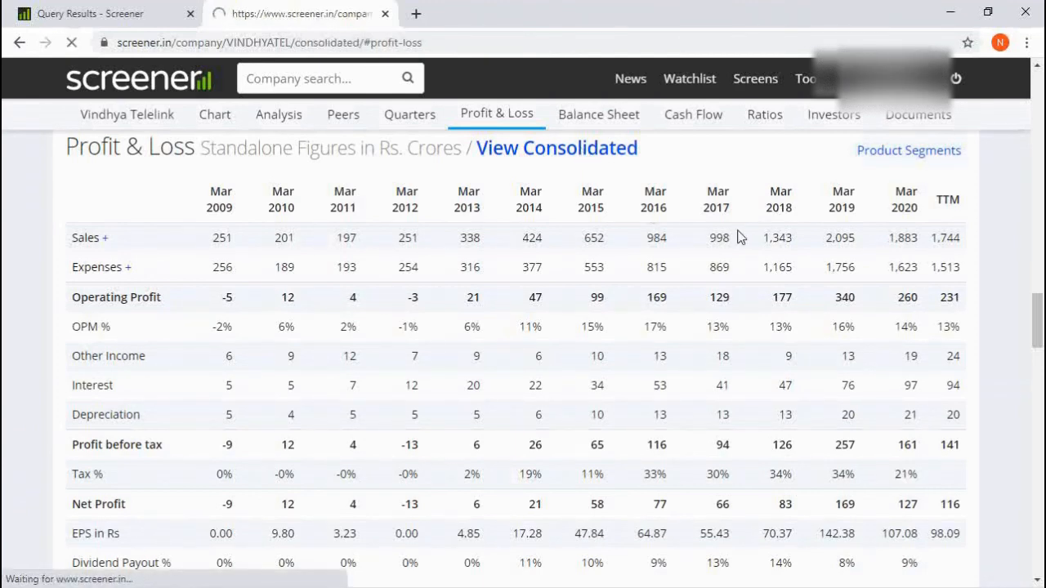
# - Export the consolidated data of Vindhya Telelinks to Excel from its company page
pyautogui.scroll(15, 834, 306)
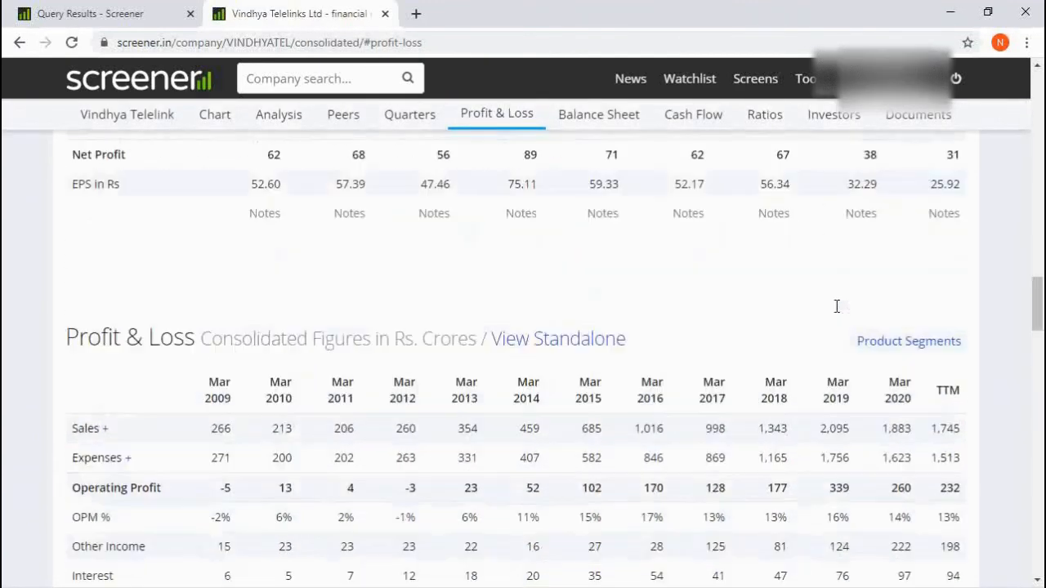
pyautogui.scroll(5, 834, 307)
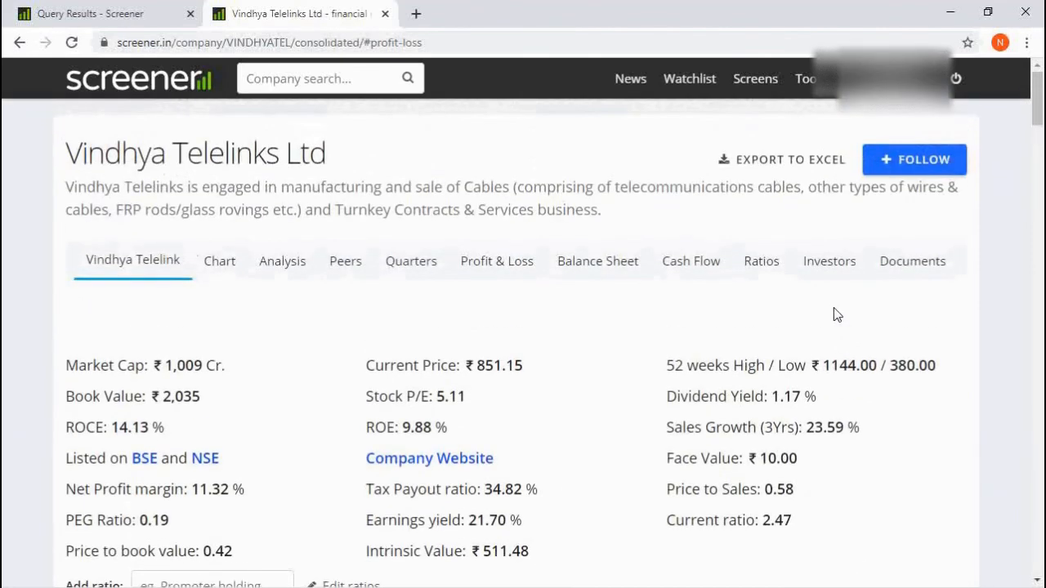
pyautogui.click(808, 161)
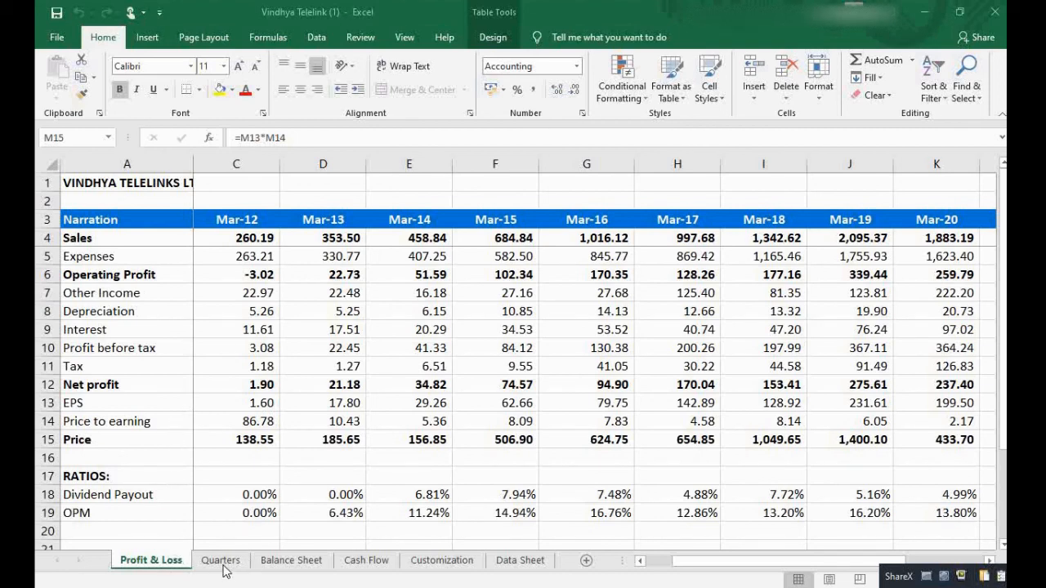
# - Switch to the exported Vindhya Telelink workbook in Excel and view its Balance Sheet and Cash Flow sheets
pyautogui.click(293, 562)
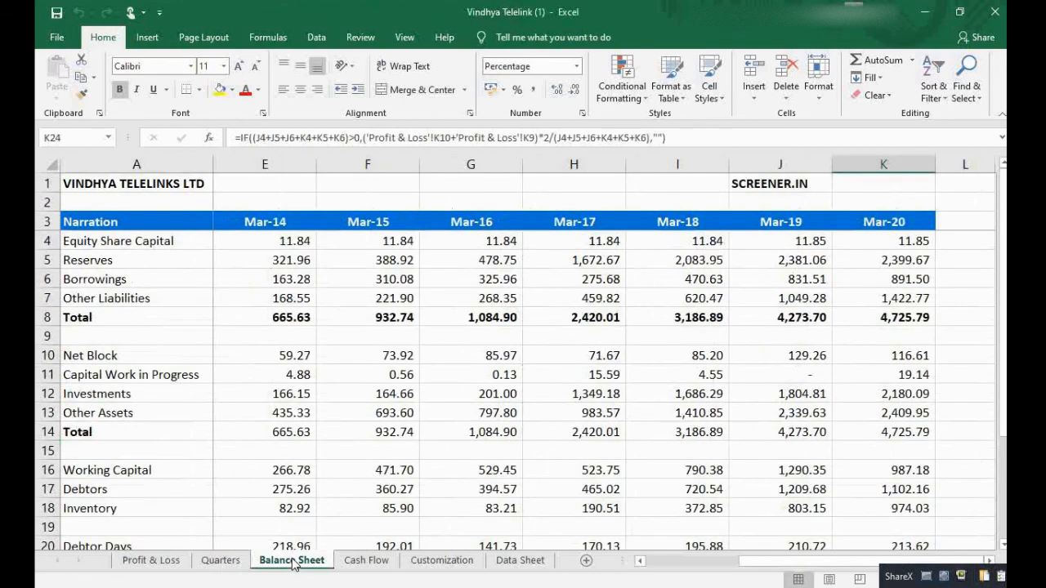
pyautogui.click(367, 562)
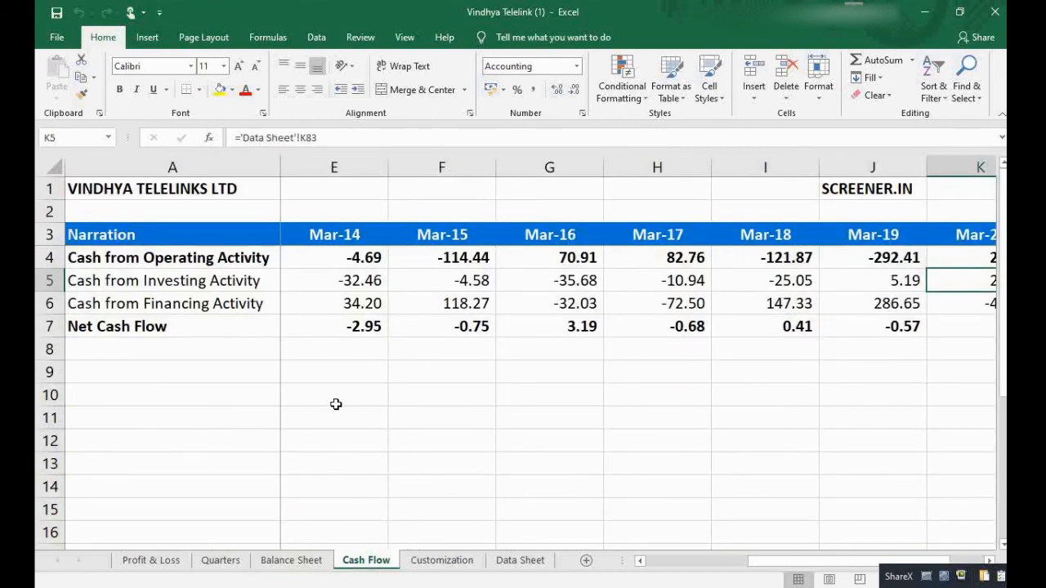